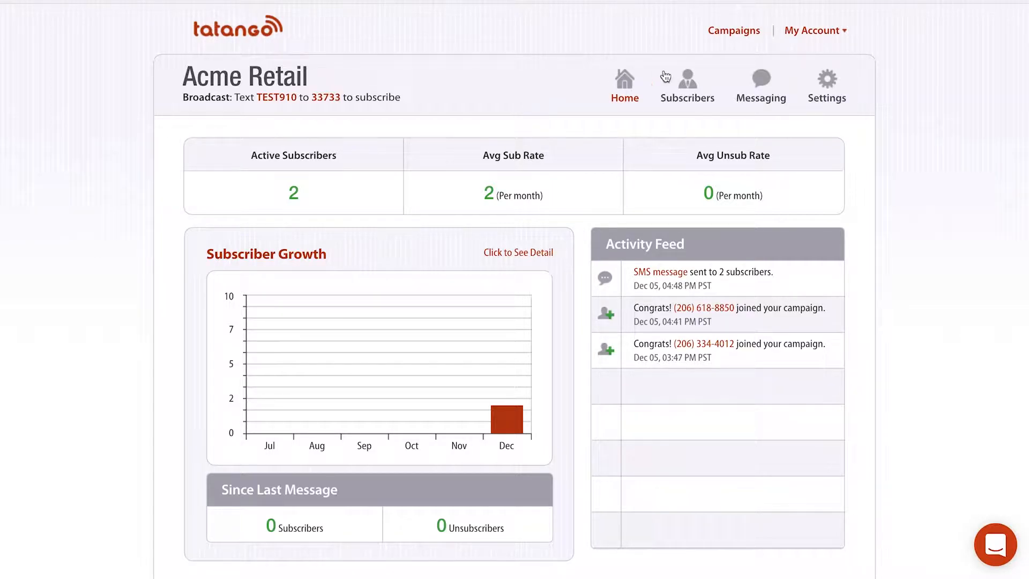
Start a new SMS message for the Acme Retail campaign and check how many subscribers it targets.
{"action": "left_click", "coordinate": [761, 85]}
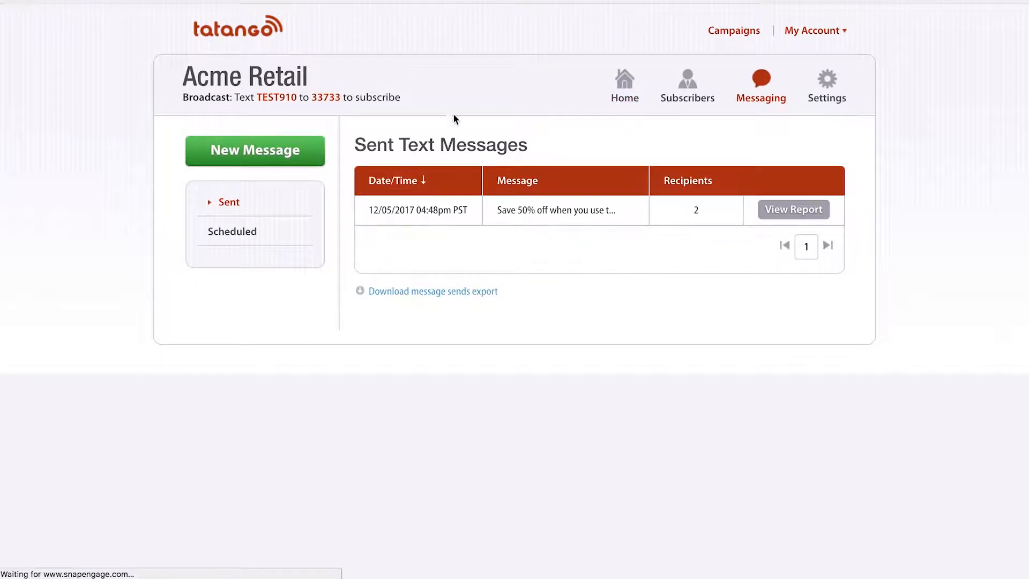
{"action": "left_click", "coordinate": [278, 151]}
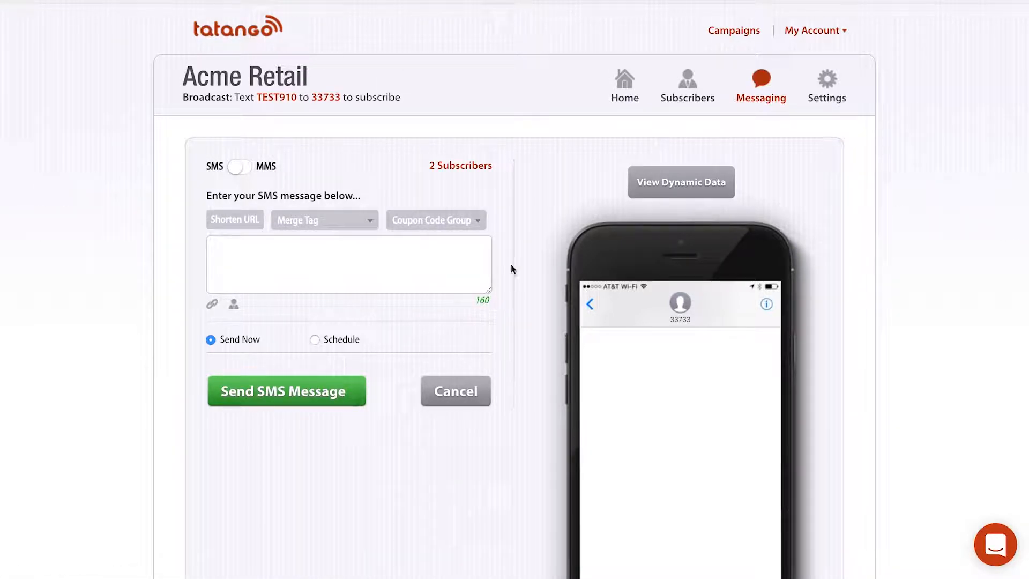
{"action": "left_click_drag", "start_coordinate": [429, 165], "coordinate": [491, 165]}
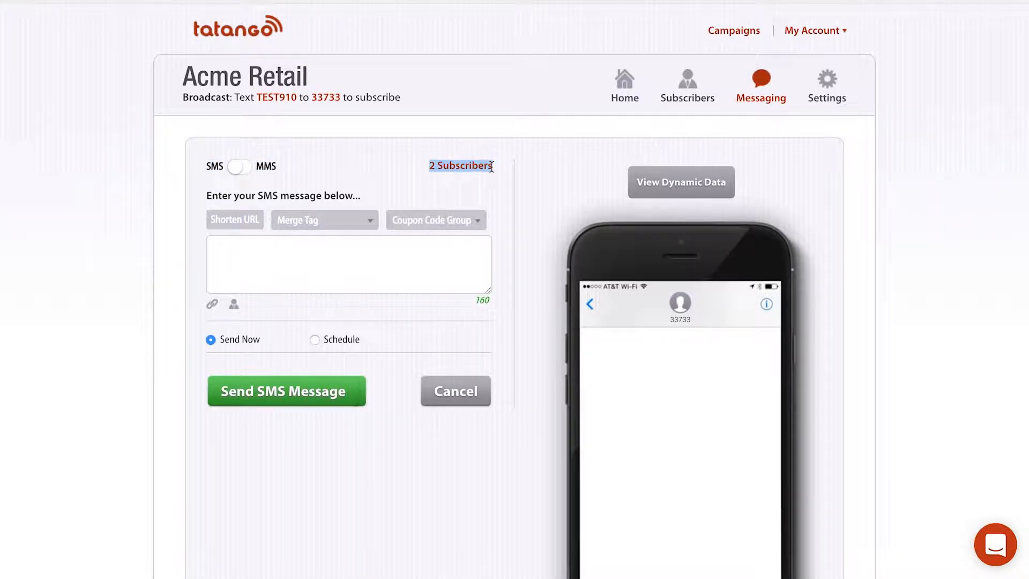
{"action": "left_click", "coordinate": [491, 168]}
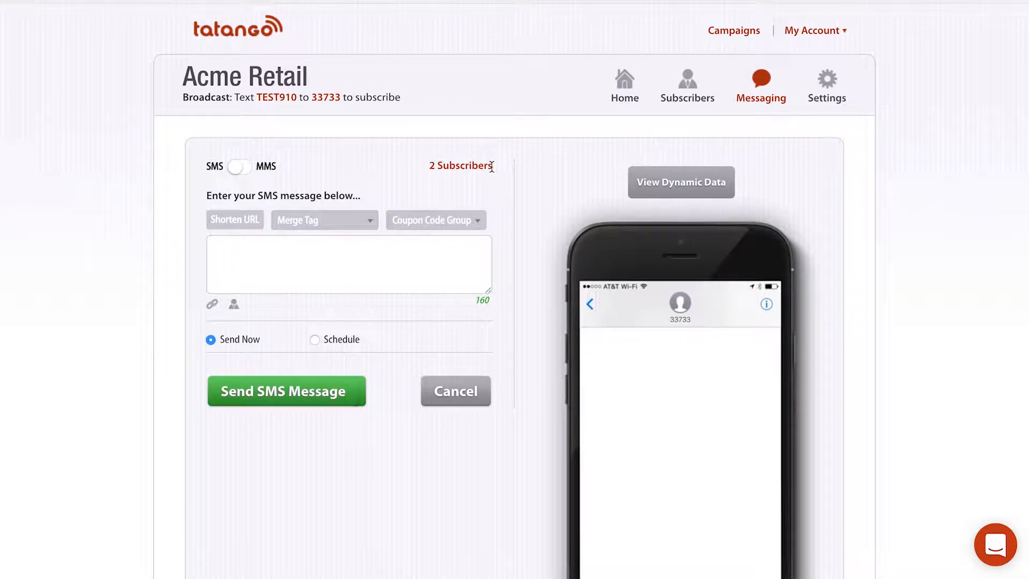
Restrict the message's recipients to segments within the list, with subscribers matching all of the conditions.
{"action": "scroll", "coordinate": [491, 167], "scroll_direction": "down", "scroll_amount": 5}
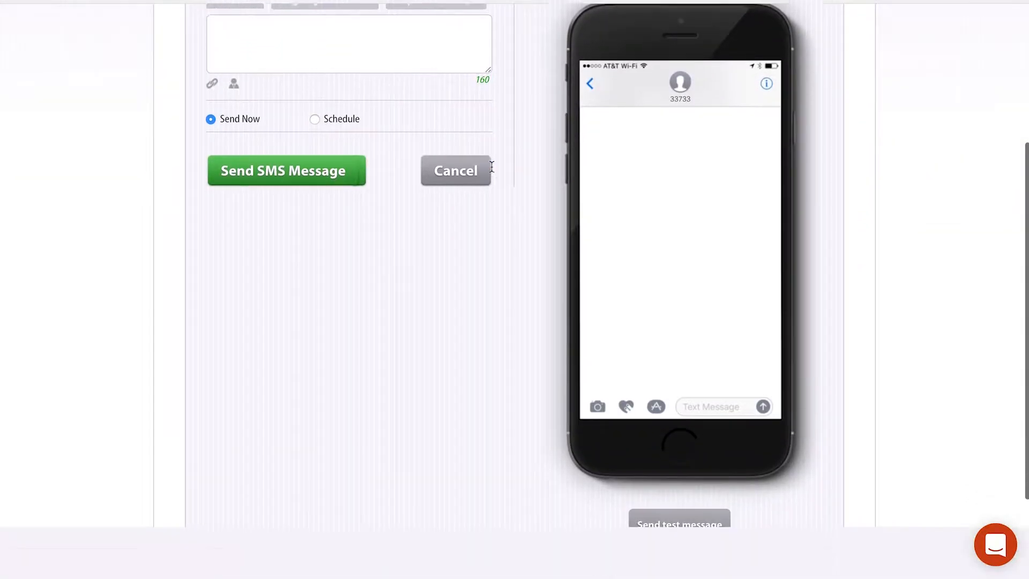
{"action": "scroll", "coordinate": [491, 167], "scroll_direction": "down", "scroll_amount": 1}
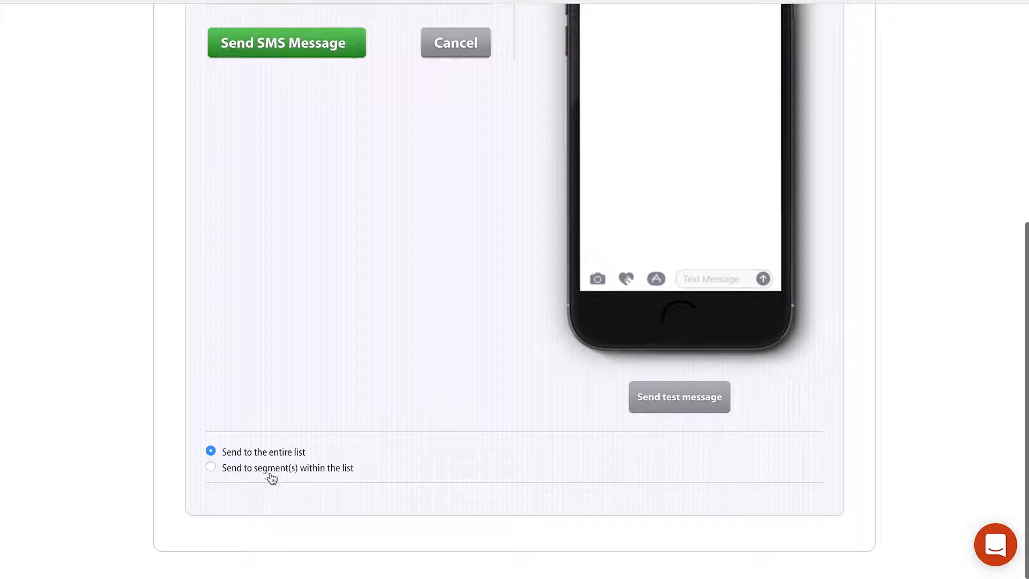
{"action": "left_click", "coordinate": [212, 465]}
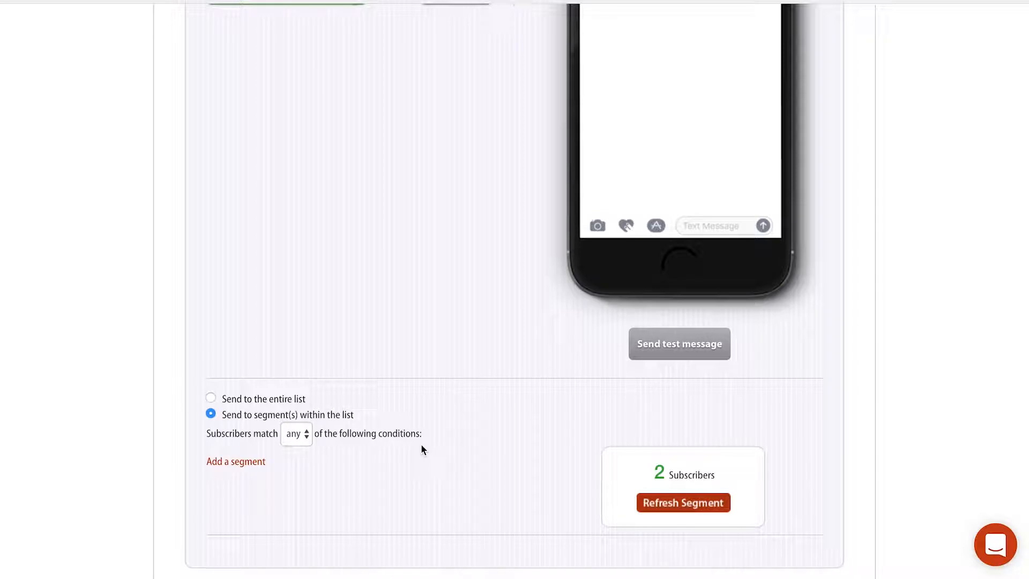
{"action": "left_click", "coordinate": [298, 435]}
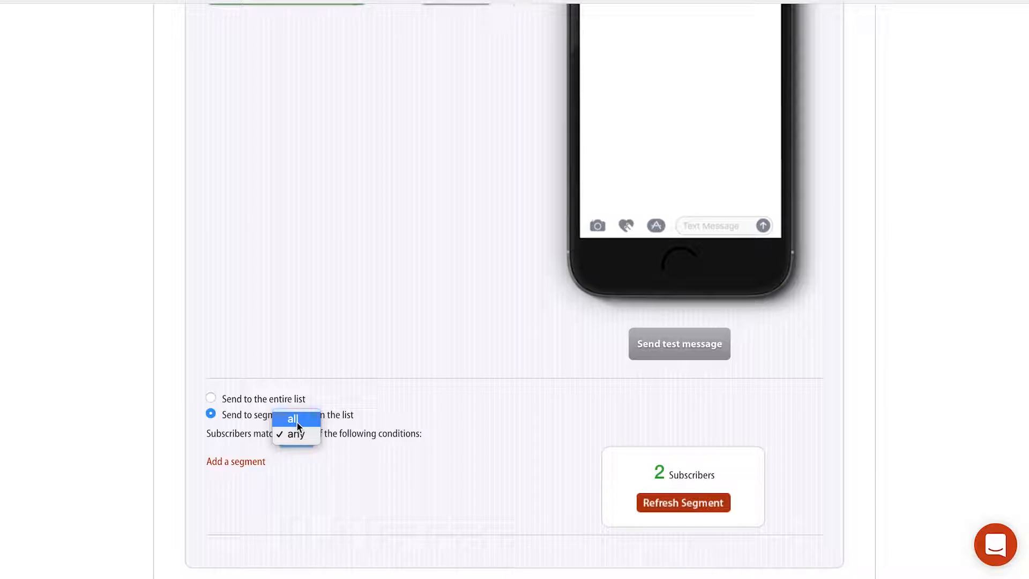
{"action": "left_click", "coordinate": [297, 421]}
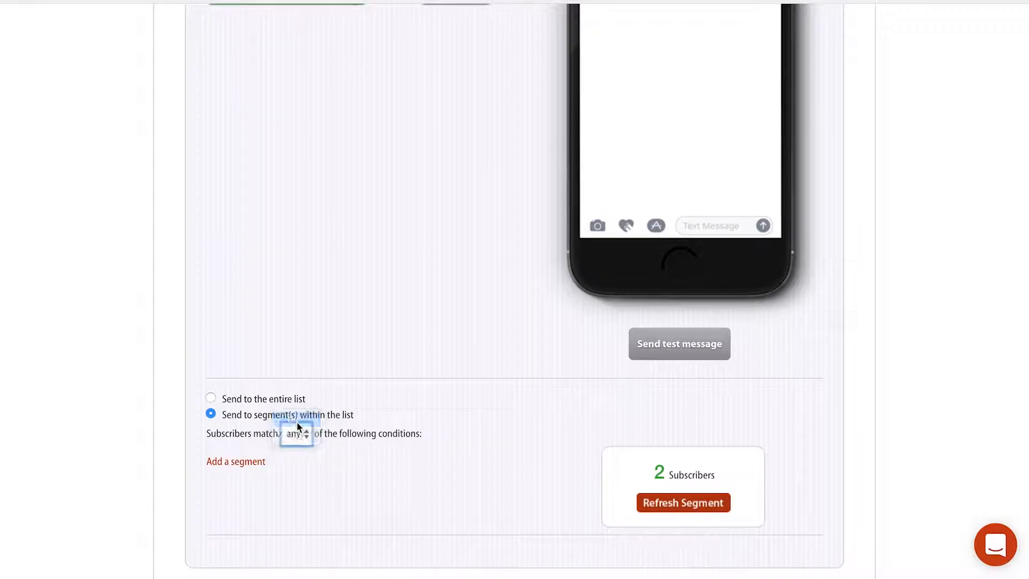
Add a segment condition for zip codes within 25 miles of 98121 and check the segment's subscriber count.
{"action": "left_click", "coordinate": [252, 464]}
{"action": "scroll", "coordinate": [250, 460], "scroll_direction": "down", "scroll_amount": 2}
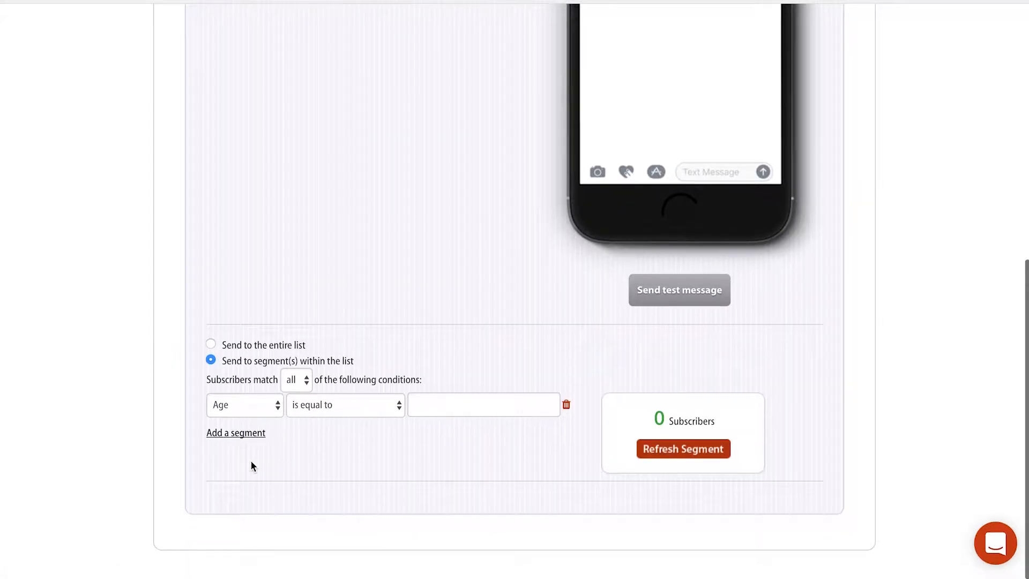
{"action": "left_click", "coordinate": [254, 404]}
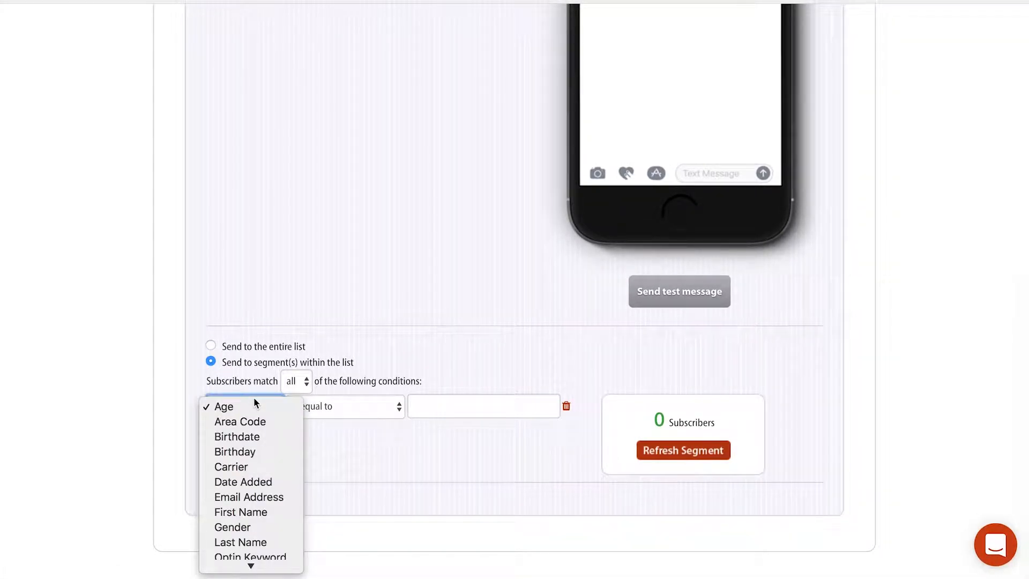
{"action": "scroll", "coordinate": [254, 402], "scroll_direction": "down", "scroll_amount": 4}
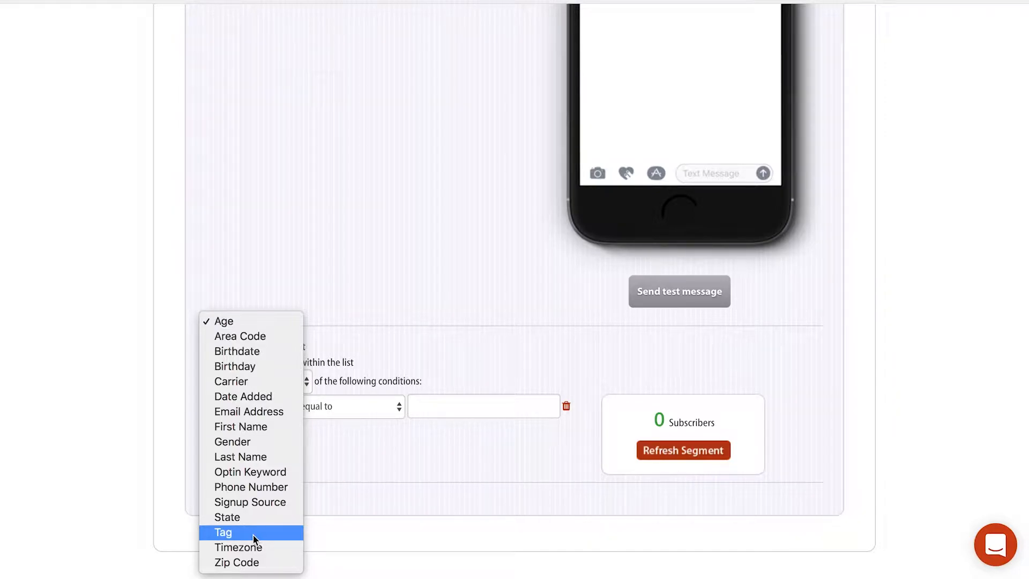
{"action": "left_click", "coordinate": [263, 563]}
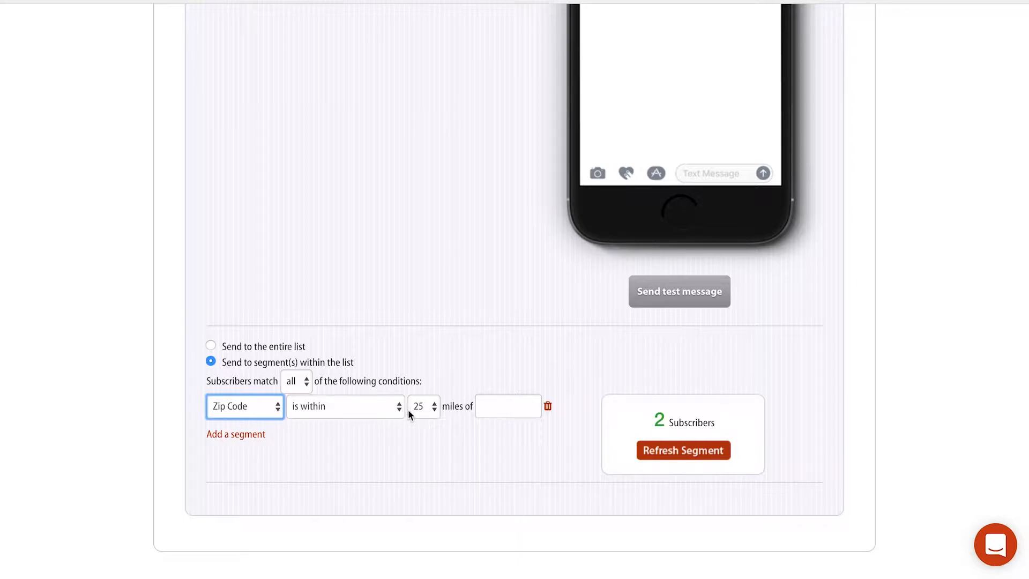
{"action": "left_click", "coordinate": [486, 408]}
{"action": "type", "text": "98121"}
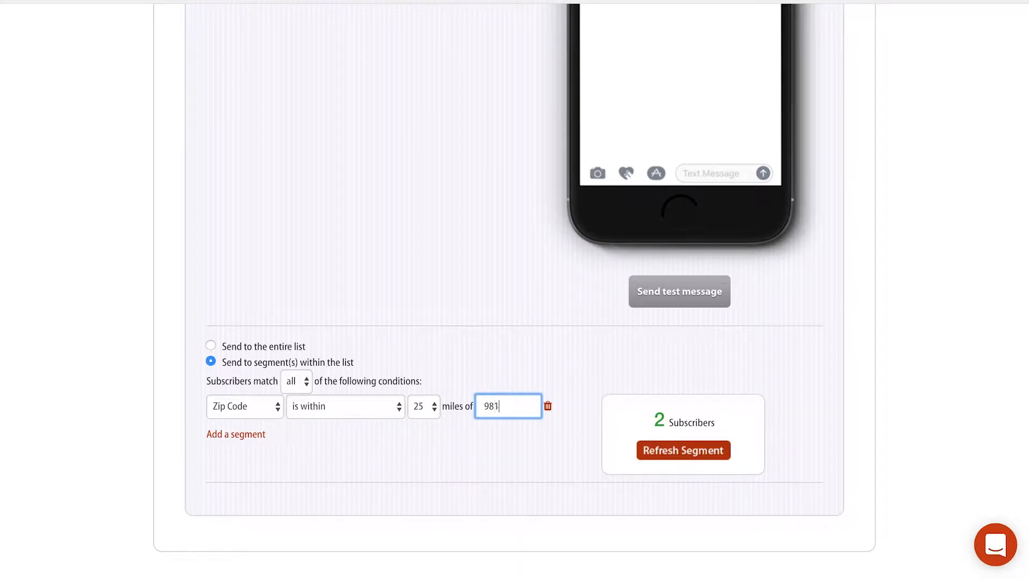
{"action": "left_click", "coordinate": [512, 456]}
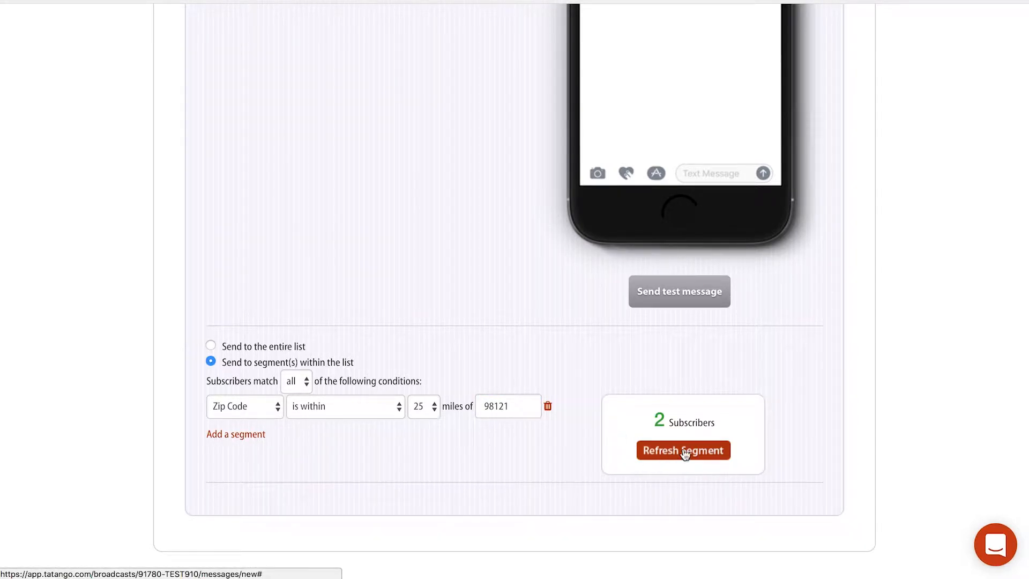
{"action": "left_click_drag", "start_coordinate": [651, 419], "coordinate": [718, 423]}
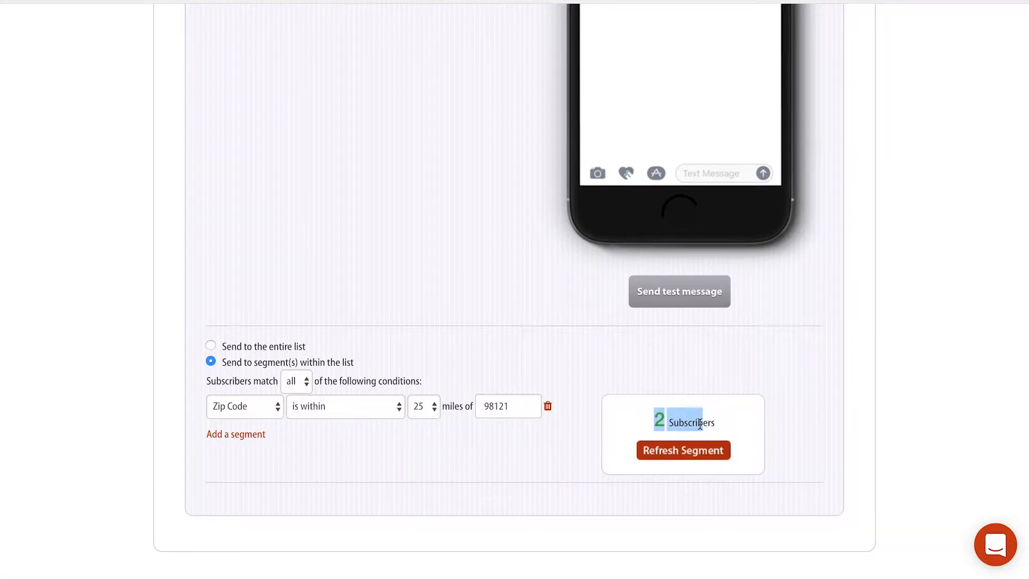
{"action": "left_click", "coordinate": [574, 422]}
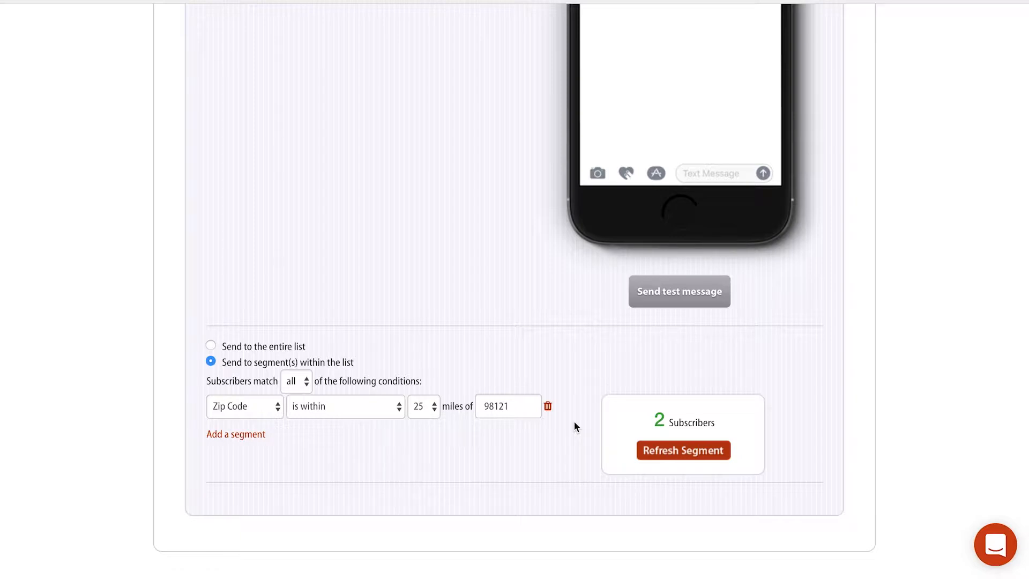
Add a second segment condition where First Name is the subscriber's first name.
{"action": "left_click", "coordinate": [234, 436]}
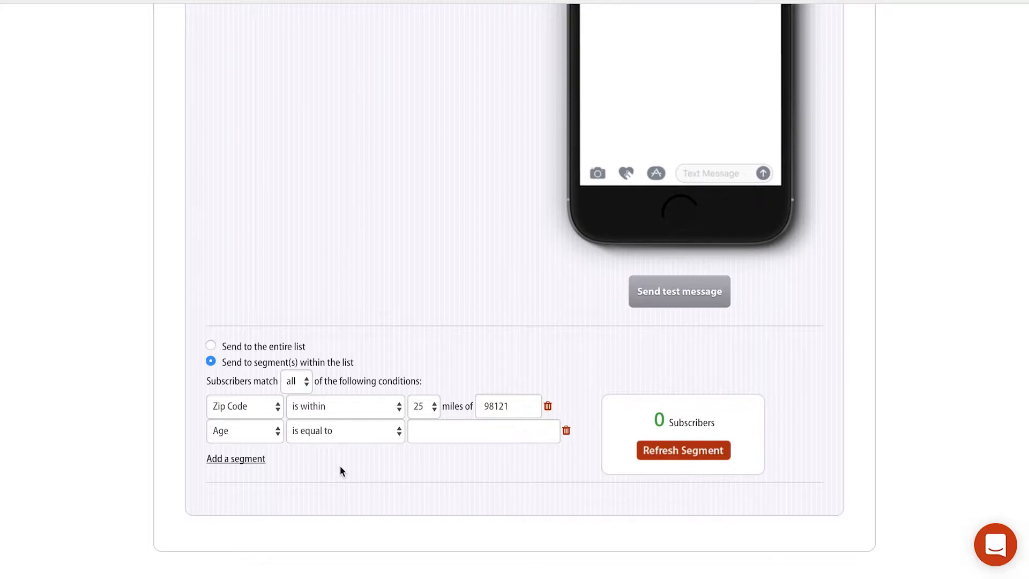
{"action": "left_click", "coordinate": [245, 435]}
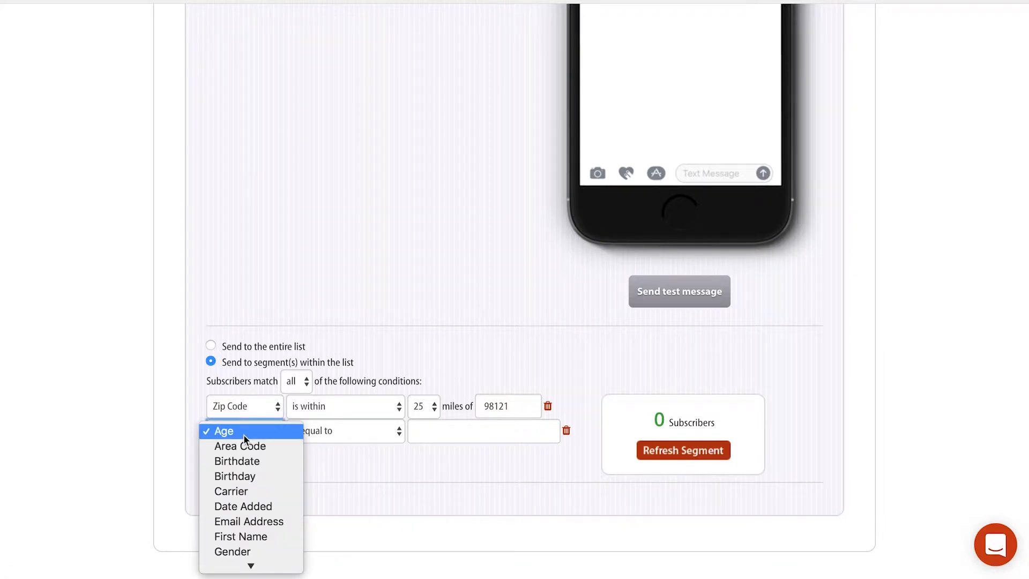
{"action": "scroll", "coordinate": [244, 434], "scroll_direction": "down", "scroll_amount": 3}
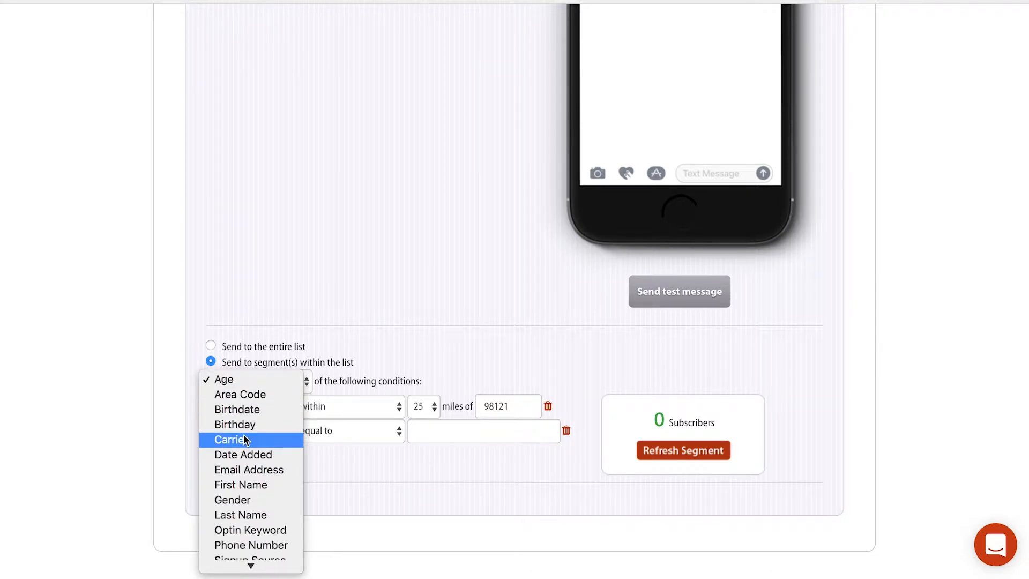
{"action": "left_click", "coordinate": [247, 485]}
{"action": "left_click", "coordinate": [435, 430]}
{"action": "type", "text": "derek"}
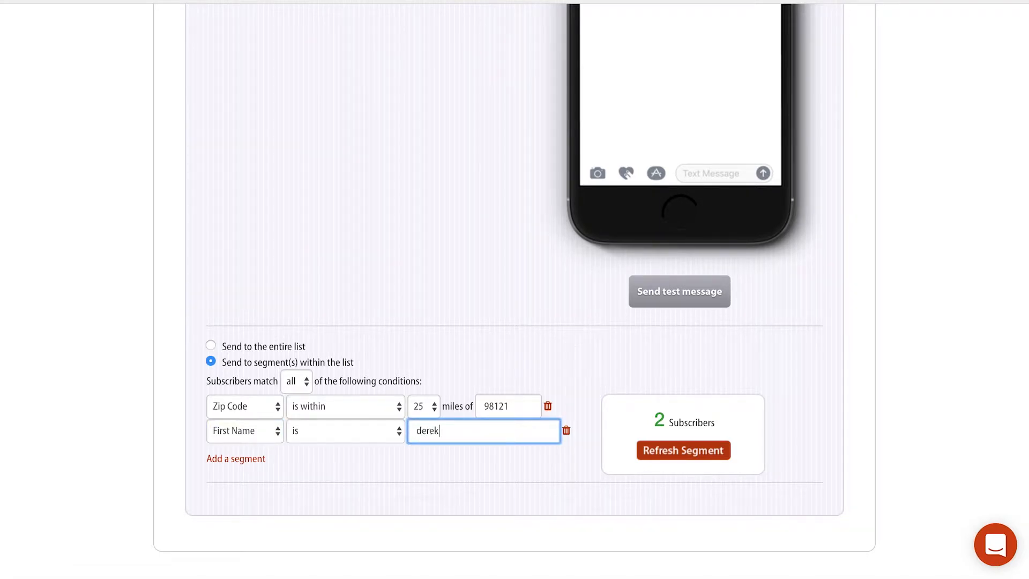
{"action": "left_click", "coordinate": [538, 506]}
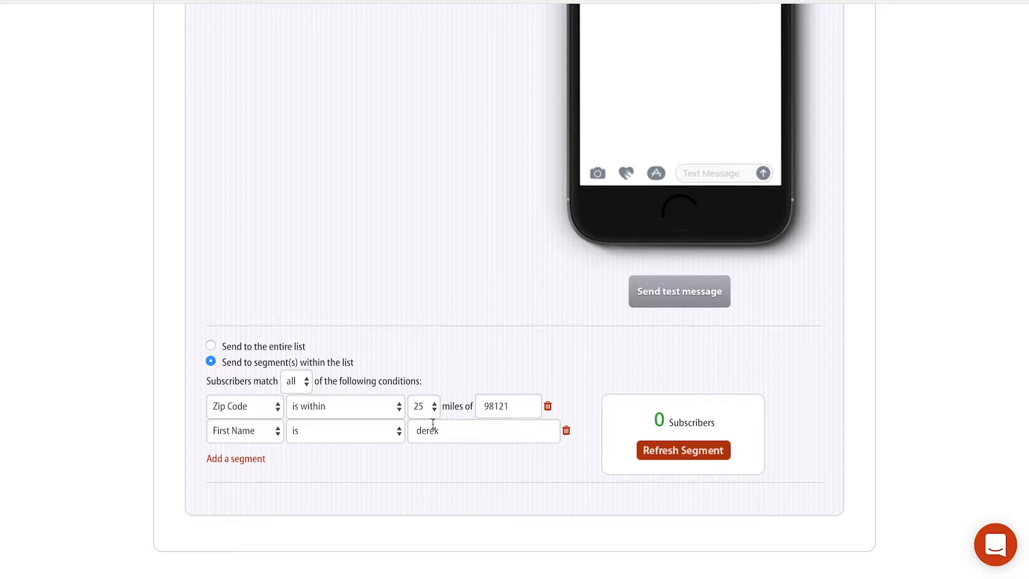
Keep the zip code radius at 25 miles and set subscribers to match any of the conditions.
{"action": "left_click", "coordinate": [423, 406]}
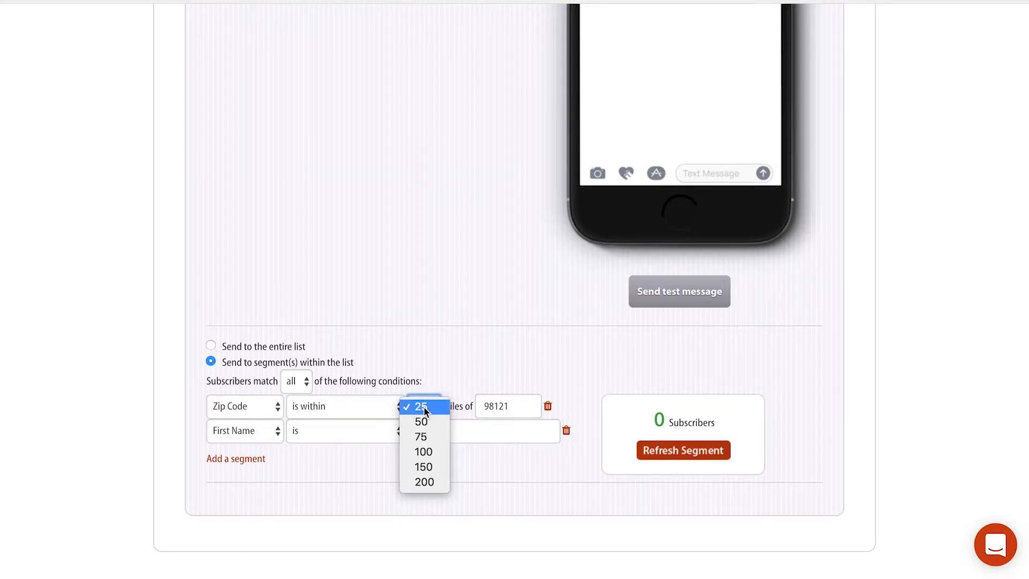
{"action": "left_click", "coordinate": [423, 407]}
{"action": "left_click", "coordinate": [477, 378]}
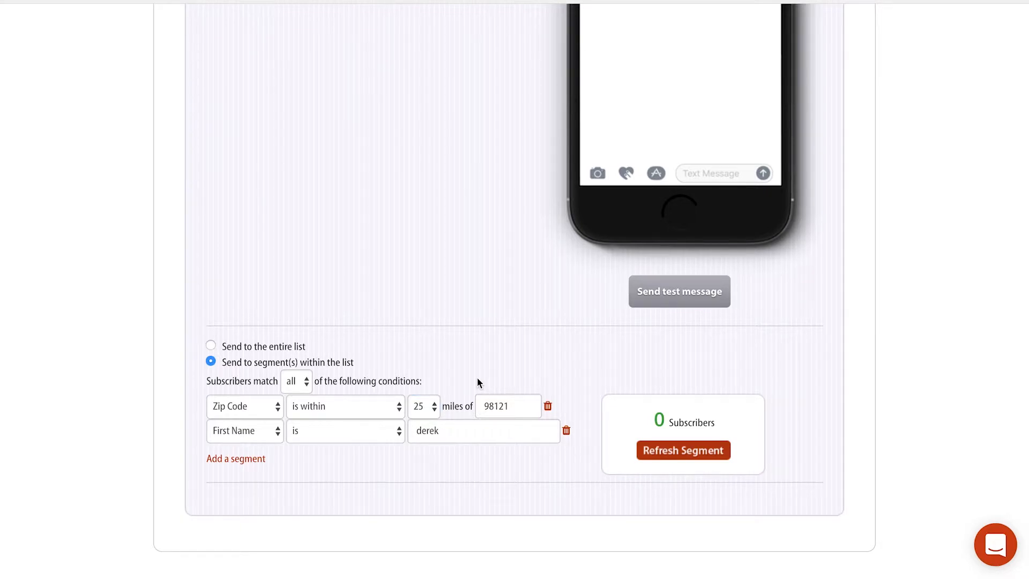
{"action": "left_click", "coordinate": [298, 382]}
{"action": "left_click", "coordinate": [297, 397]}
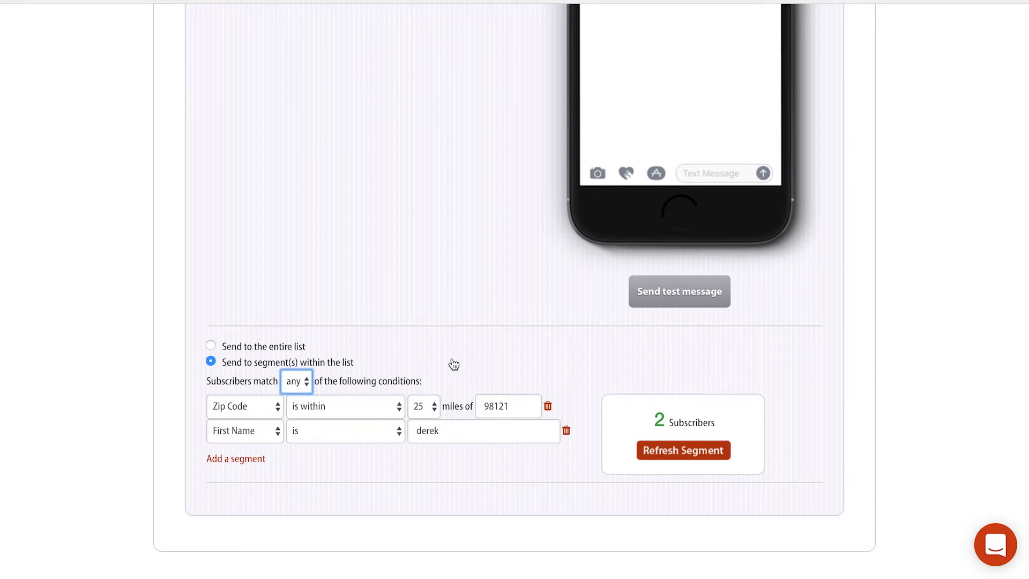
{"action": "left_click", "coordinate": [427, 475]}
Examine the attributes available for the second condition and the operators for the zip code condition, keeping the current choices.
{"action": "left_click", "coordinate": [256, 424]}
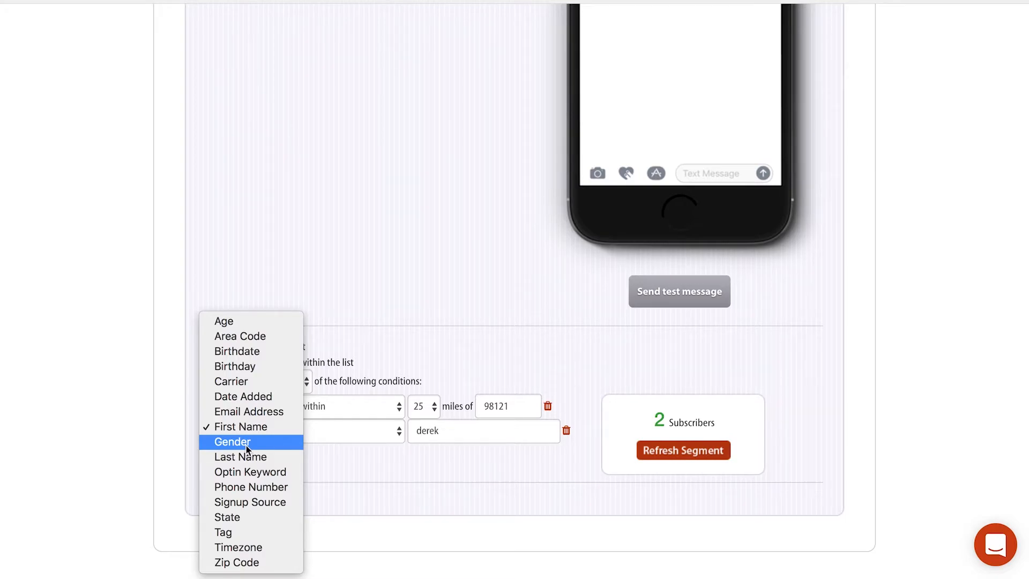
{"action": "left_click", "coordinate": [355, 441]}
{"action": "left_click", "coordinate": [341, 409]}
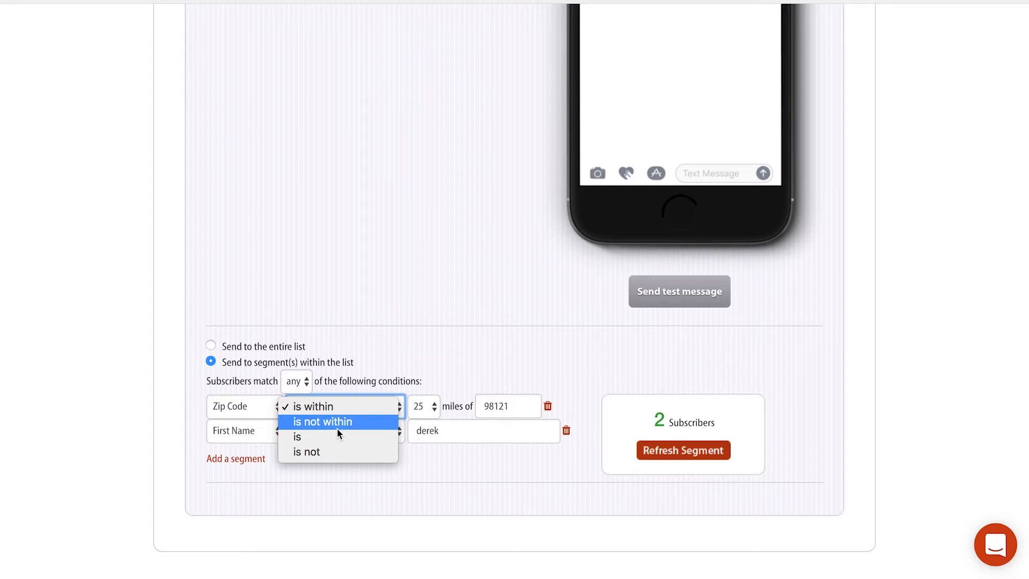
{"action": "left_click", "coordinate": [244, 437]}
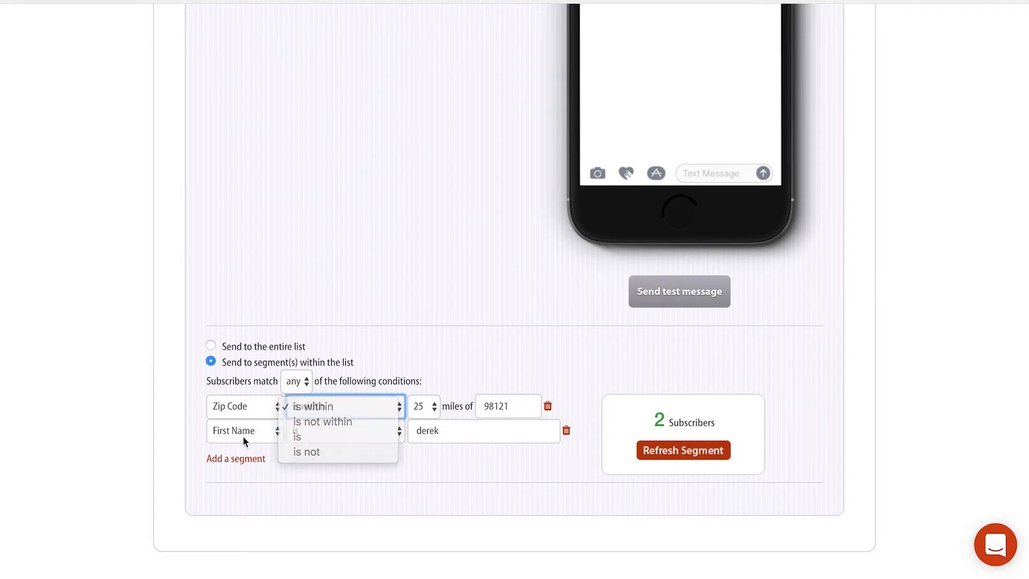
{"action": "left_click", "coordinate": [254, 434]}
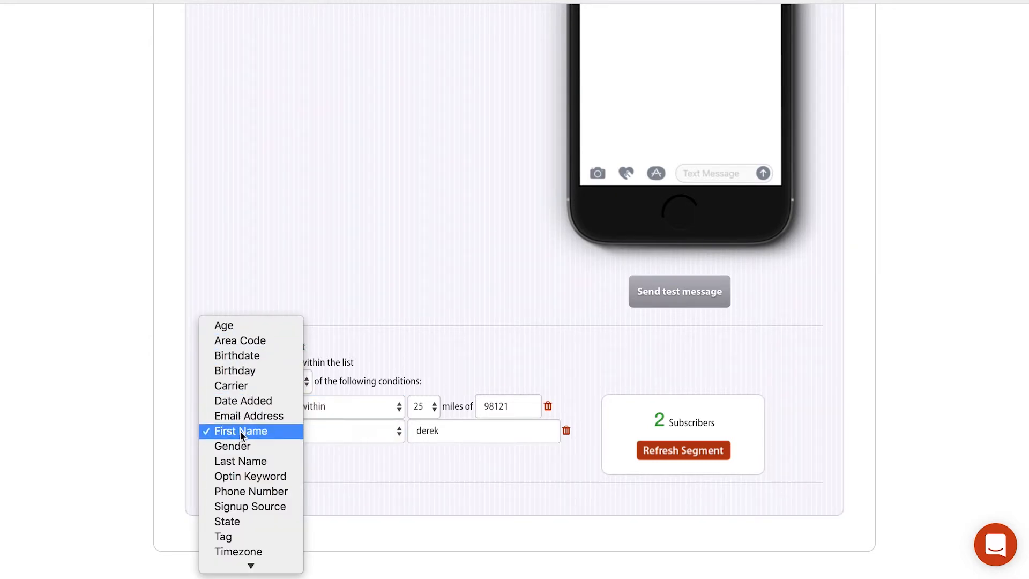
{"action": "left_click", "coordinate": [240, 430]}
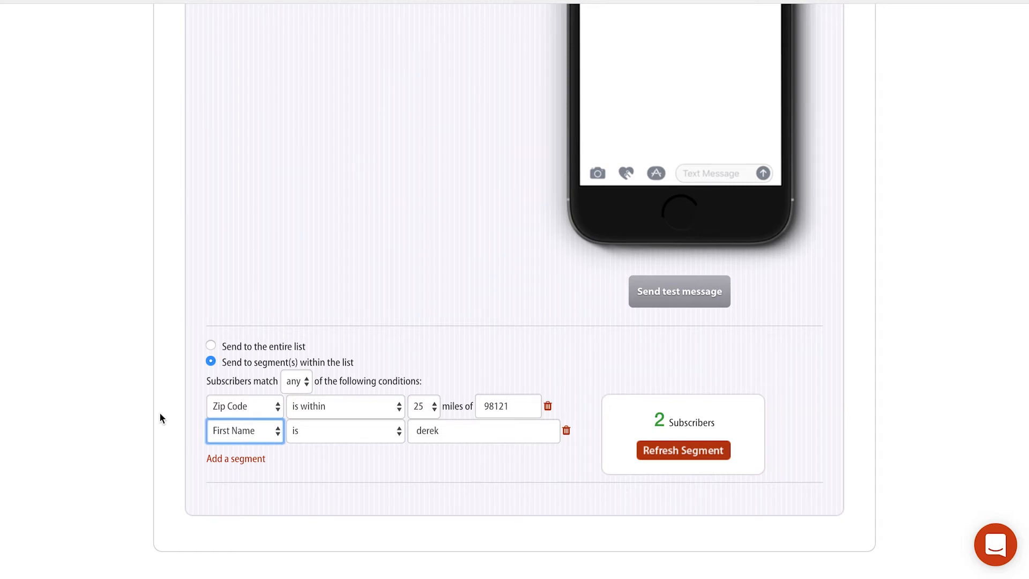
{"action": "left_click", "coordinate": [160, 412]}
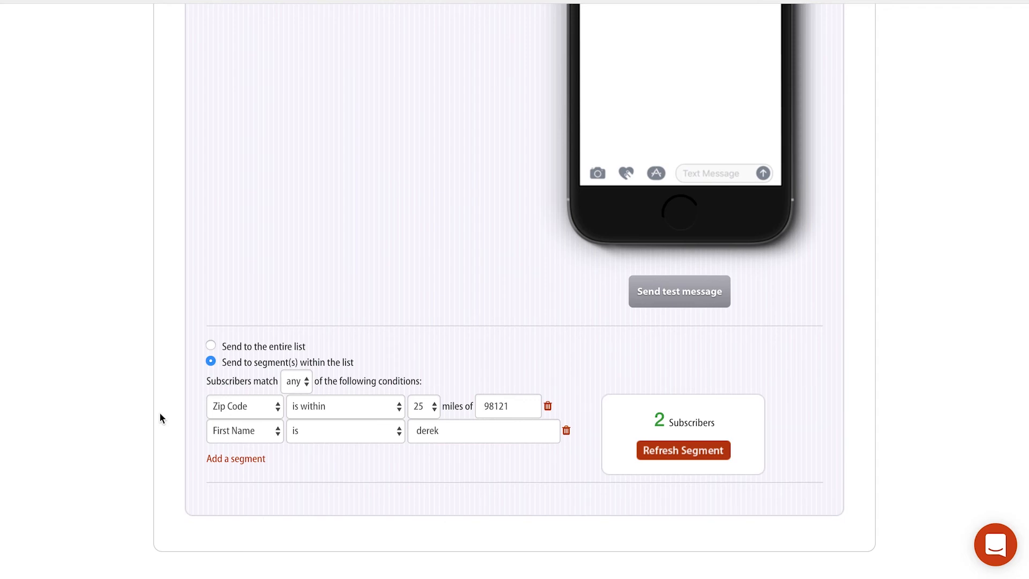
Set the message to go to the entire list and return to the message composer.
{"action": "scroll", "coordinate": [160, 418], "scroll_direction": "up", "scroll_amount": 2}
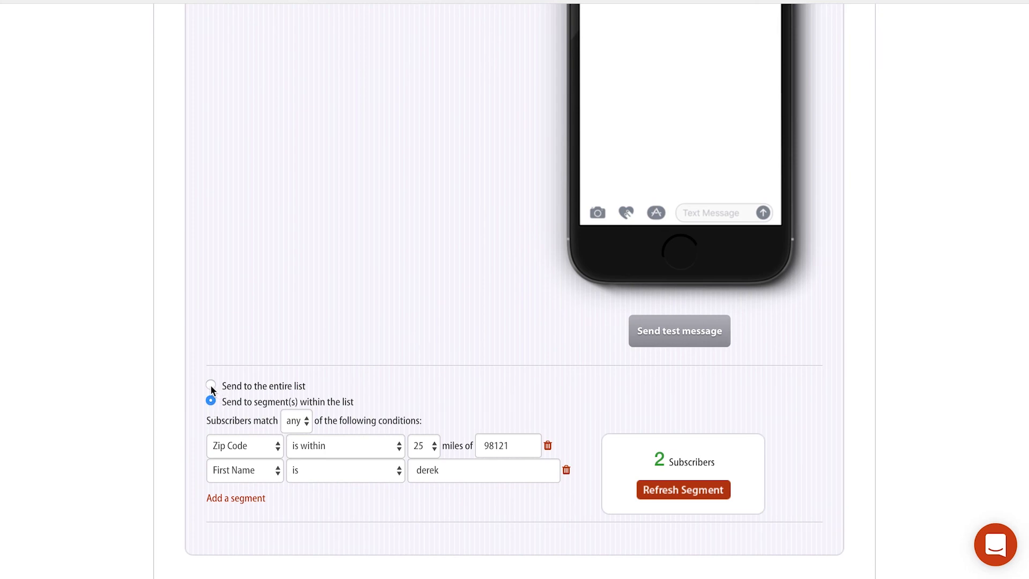
{"action": "left_click", "coordinate": [211, 386]}
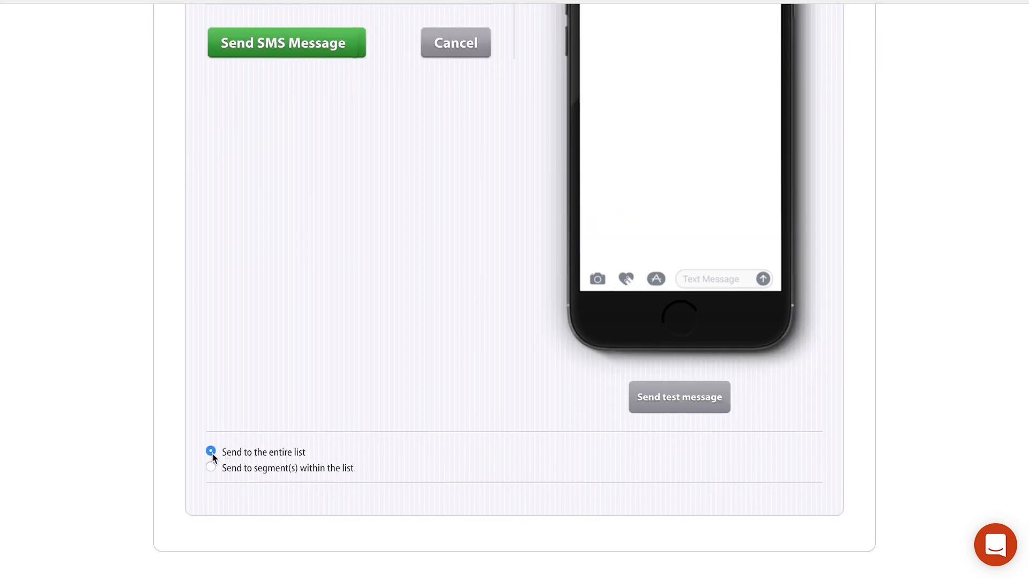
{"action": "scroll", "coordinate": [230, 474], "scroll_direction": "up", "scroll_amount": 6}
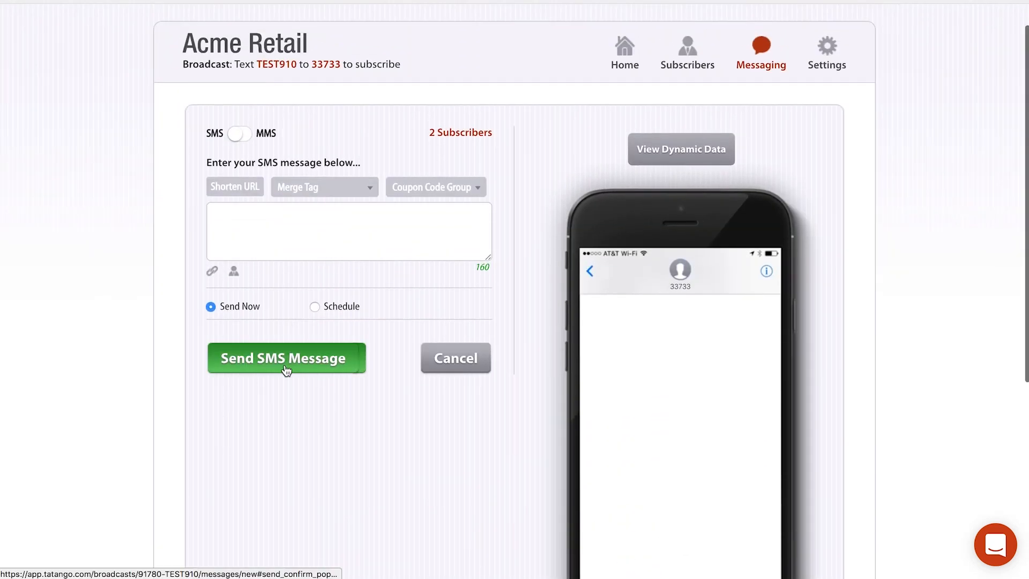